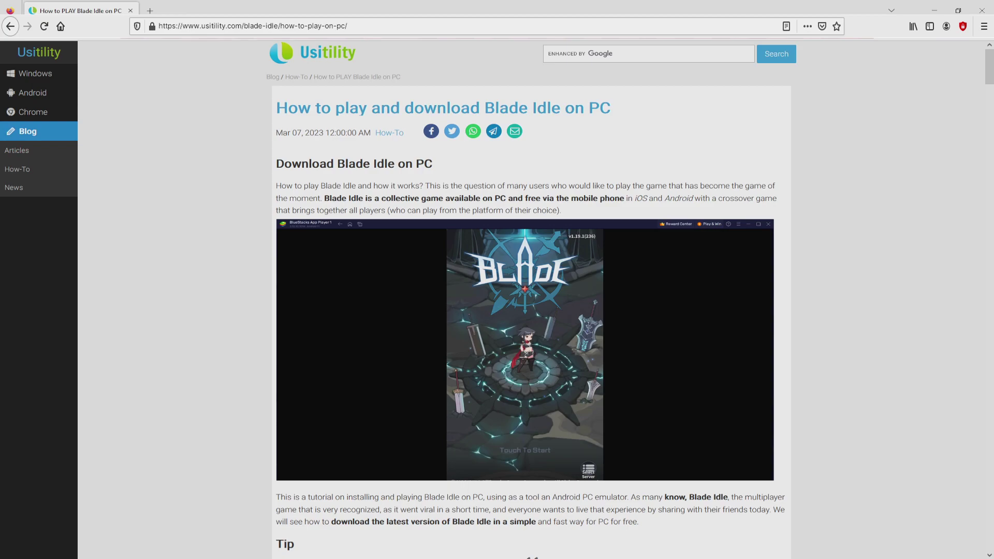
- Follow the article's link for downloading the game on PC and download the BlueStacks installer from the Blade Idle page
scroll(525, 310, down, 4)
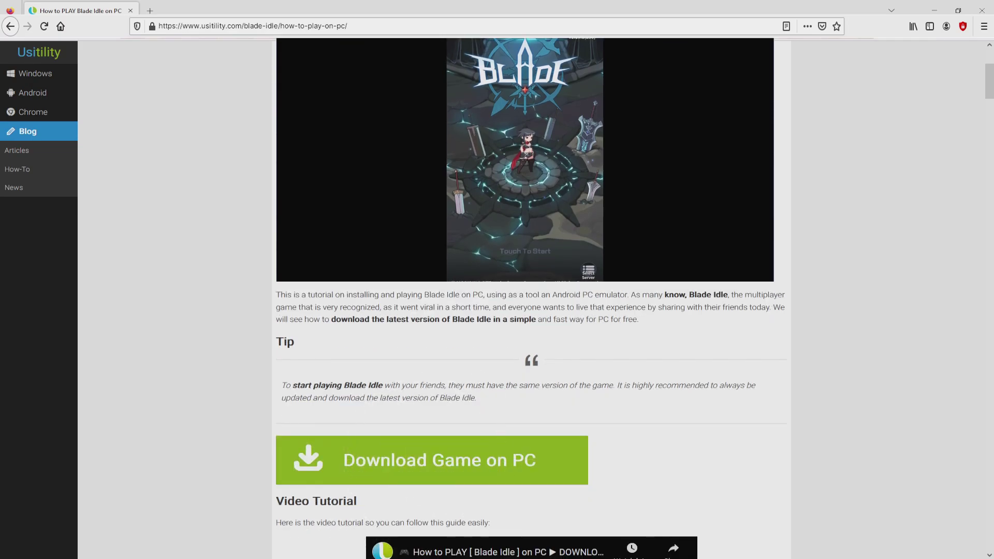
click(510, 458)
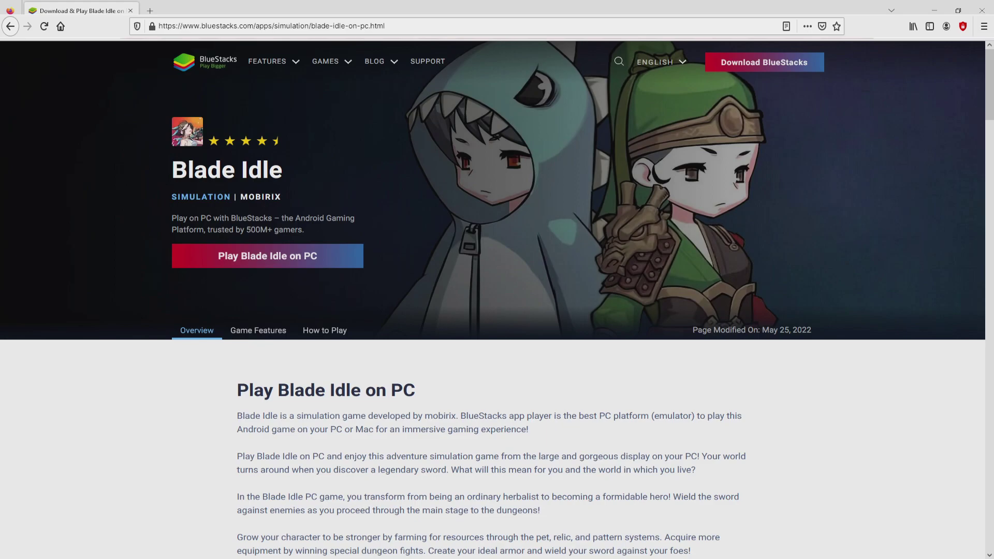
scroll(492, 310, down, 20)
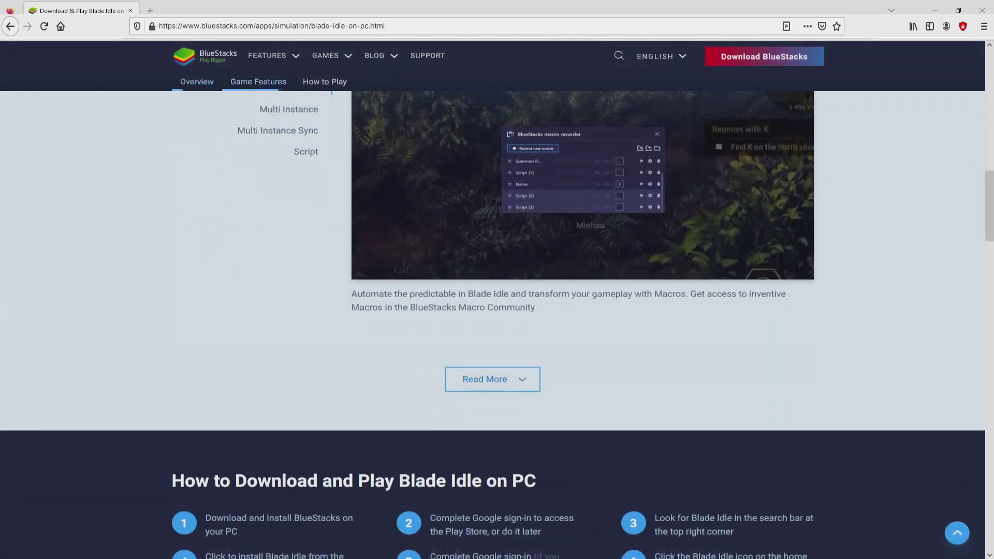
scroll(492, 311, up, 6)
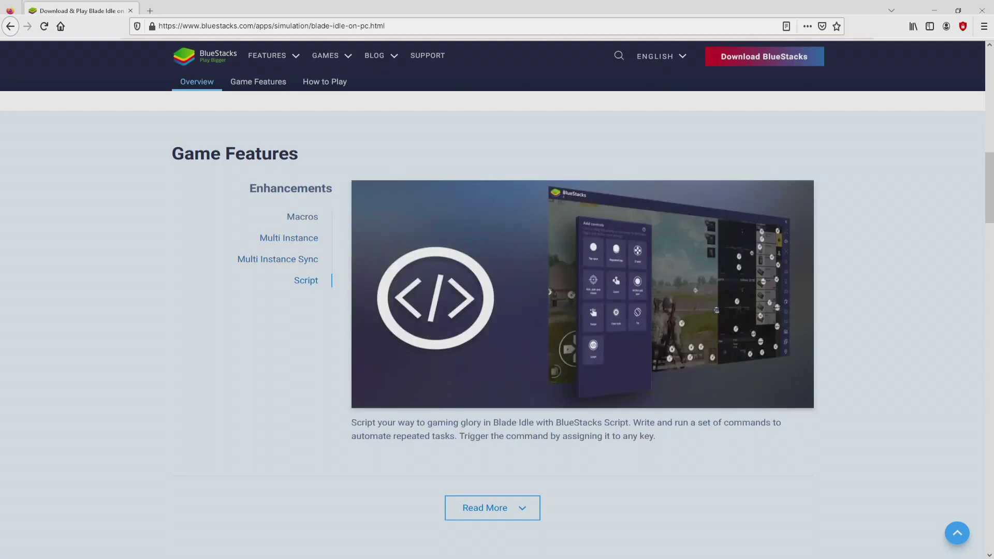
scroll(497, 311, up, 10)
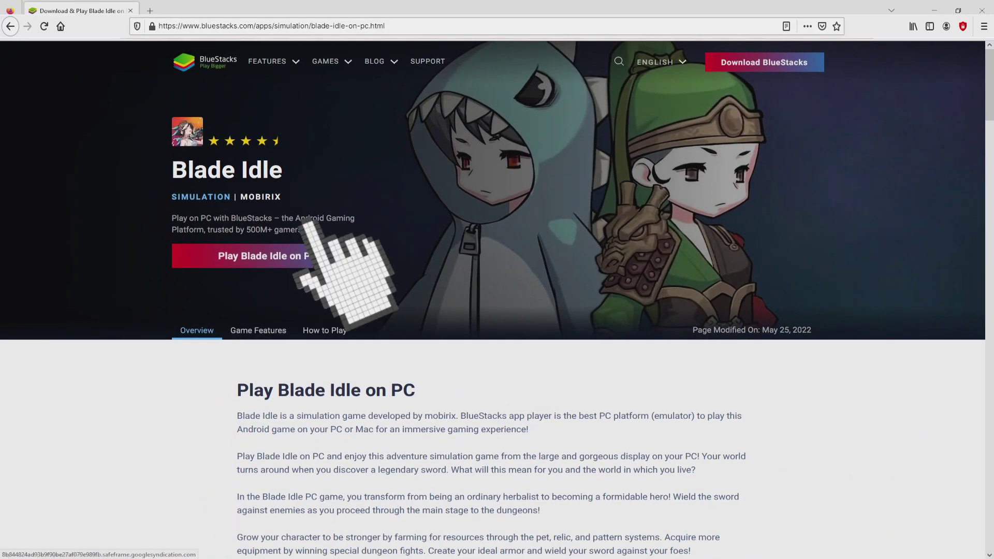
click(306, 255)
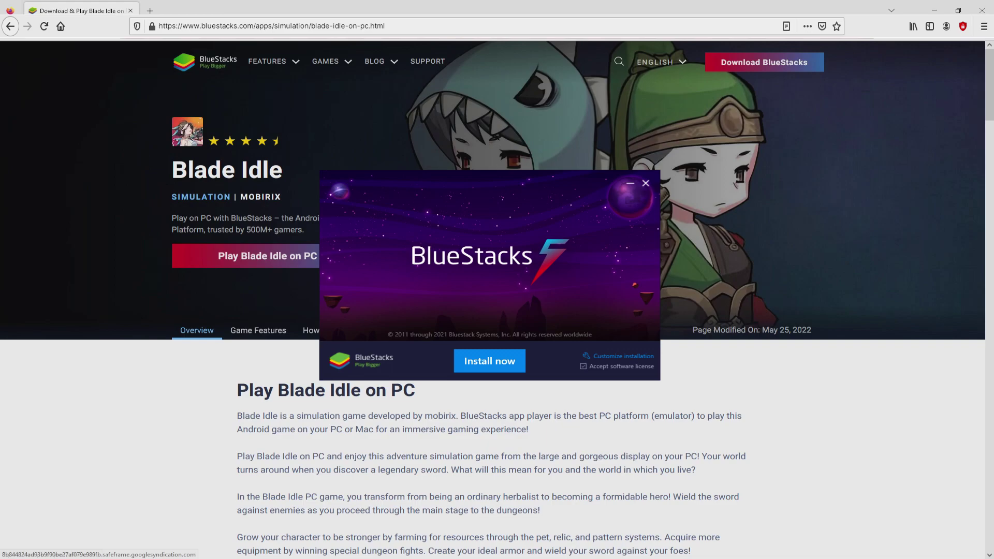
- Clear the browser from view, check the installer's custom data path options, and install BlueStacks with the default settings
key(super+Down)
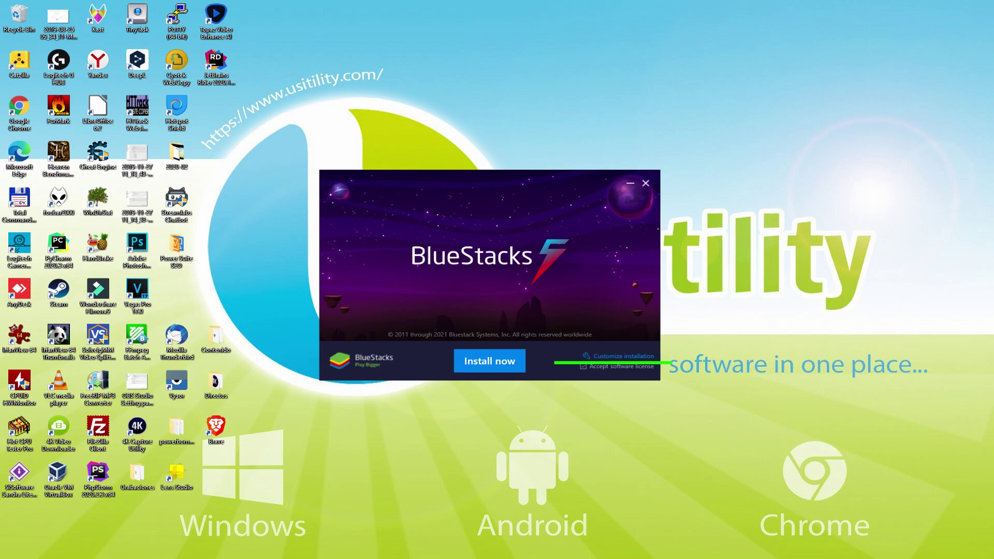
click(610, 356)
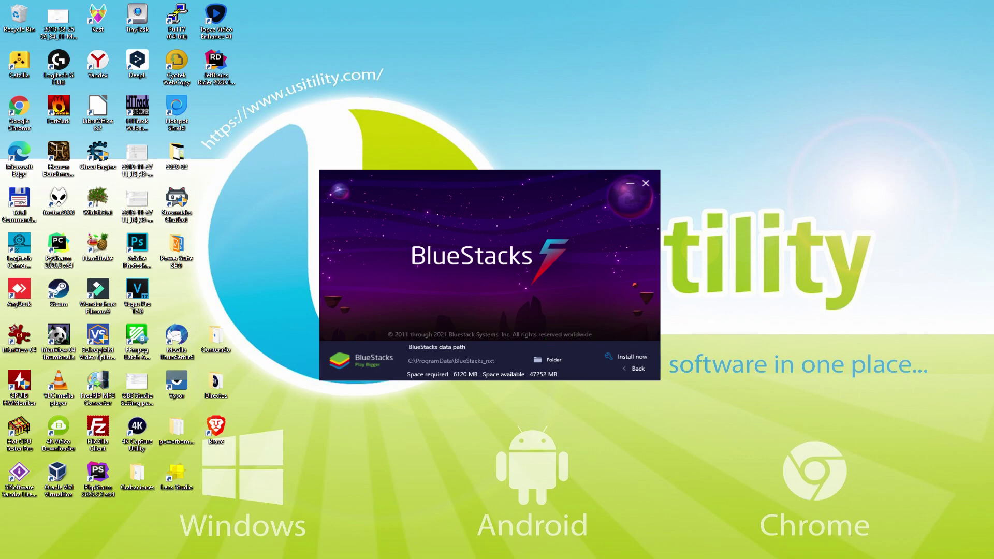
click(632, 368)
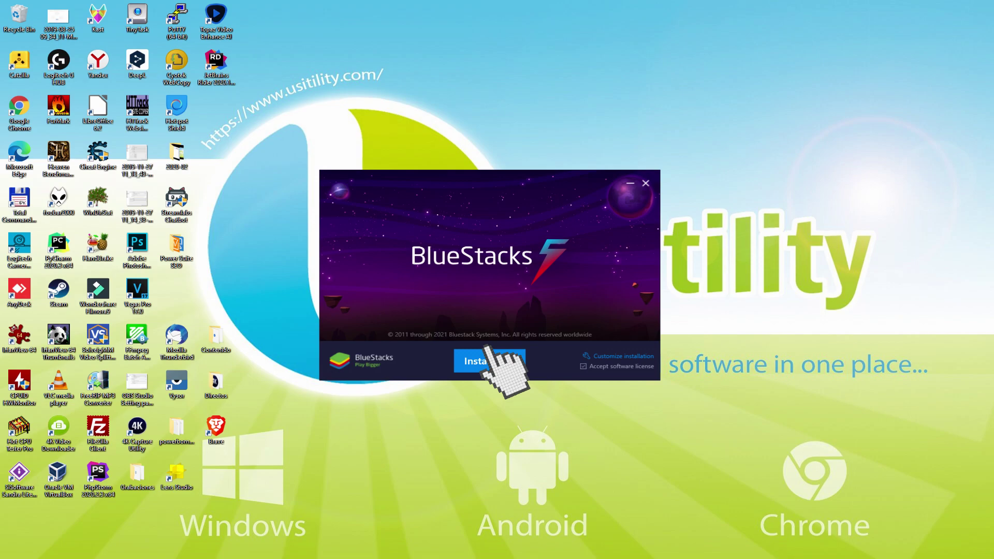
click(488, 361)
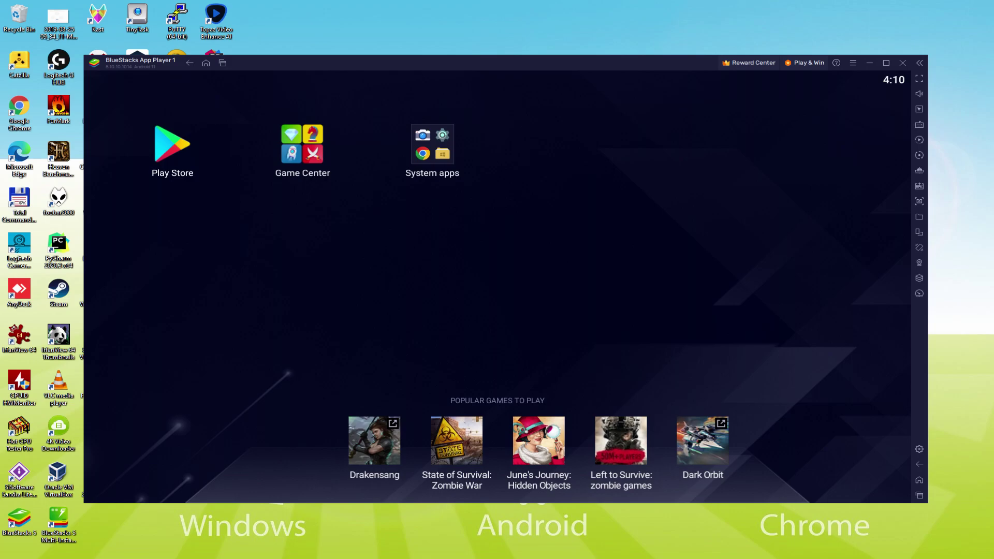
- Open the Play Store, agree to Google's terms, and accept Google Services with Back up to Google Drive turned off
click(175, 158)
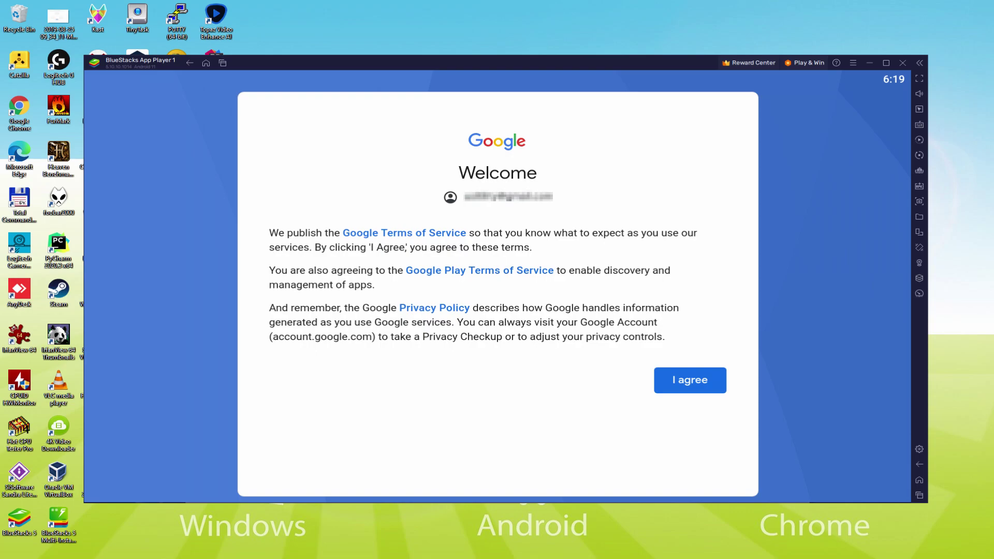
click(691, 387)
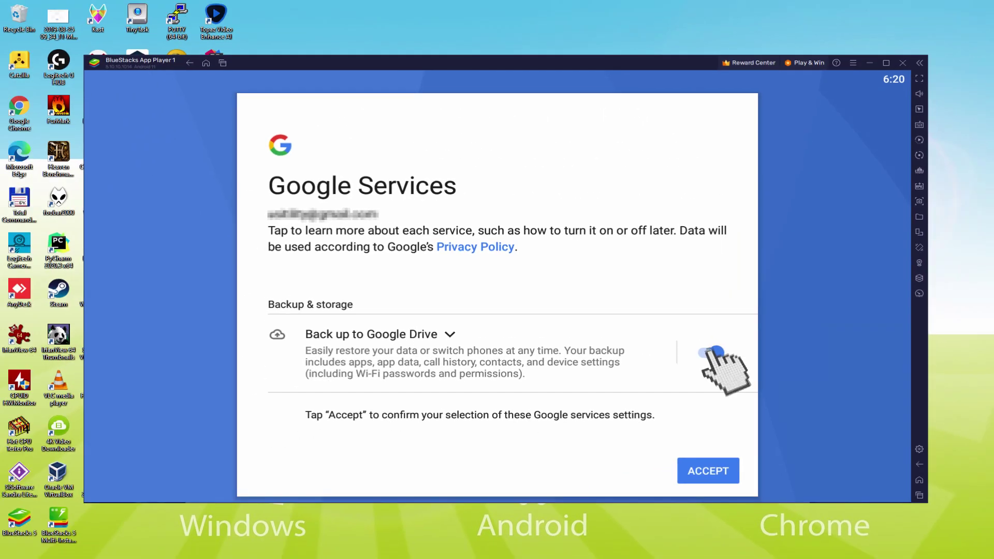
click(583, 296)
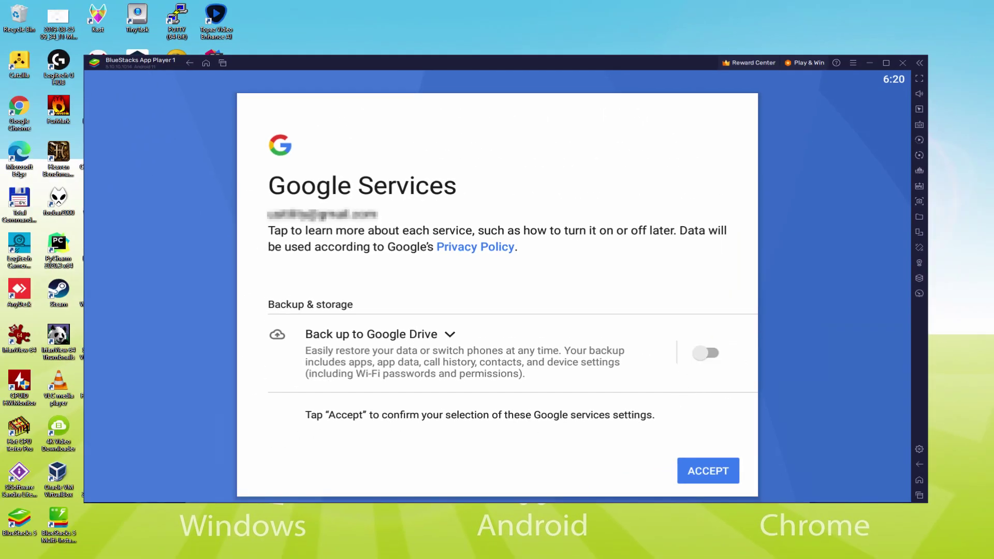
click(715, 468)
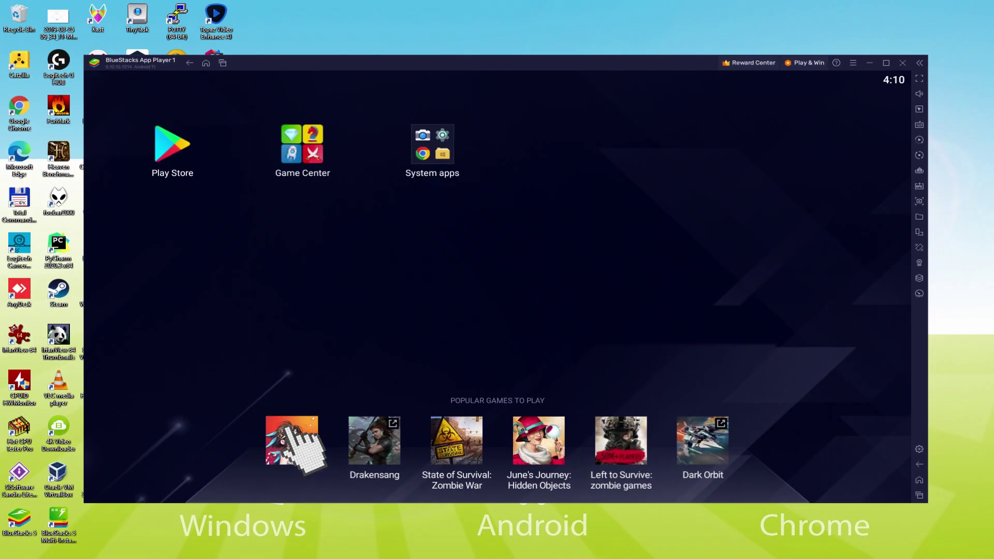
- Install Blade Idle from its store page and launch it, continuing past the intro comic
click(289, 220)
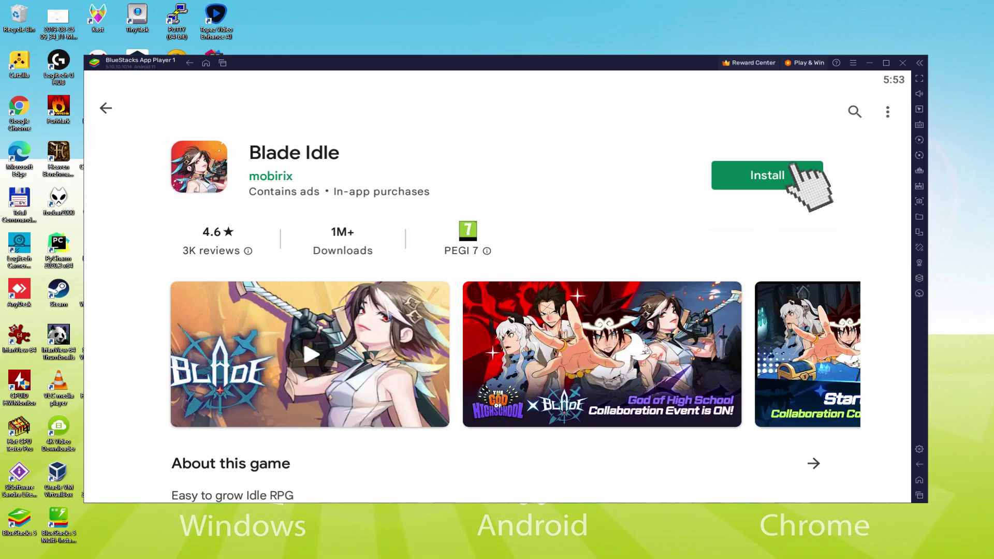
click(792, 171)
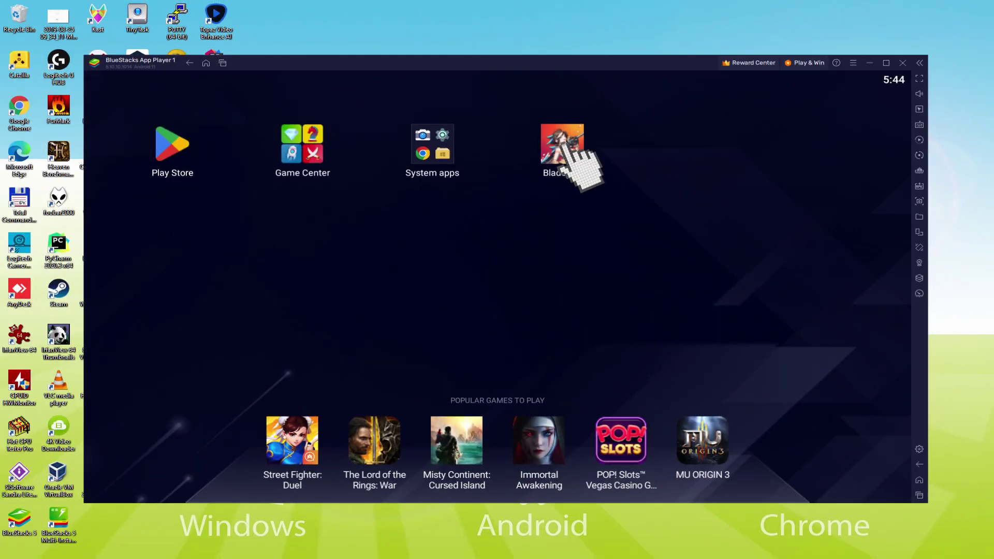
click(563, 146)
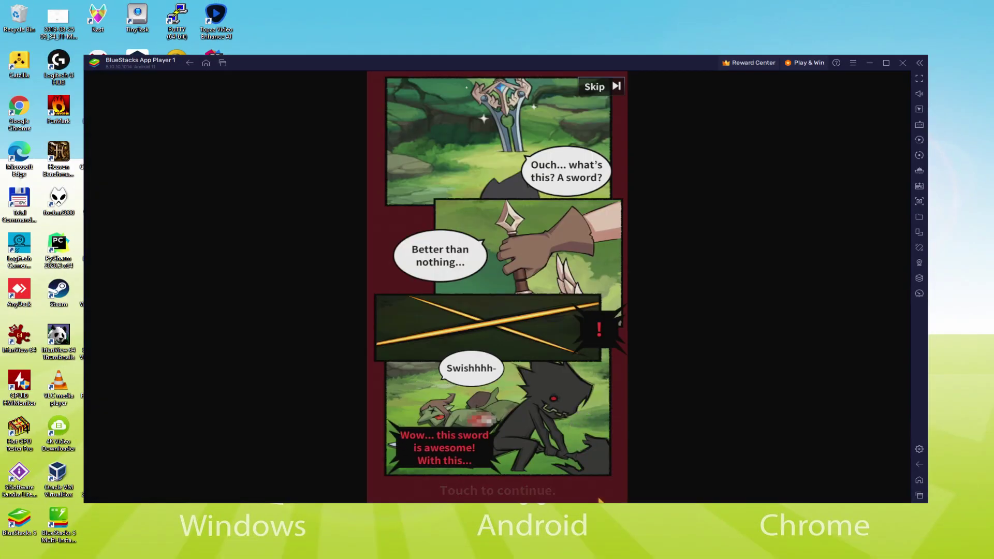
click(616, 490)
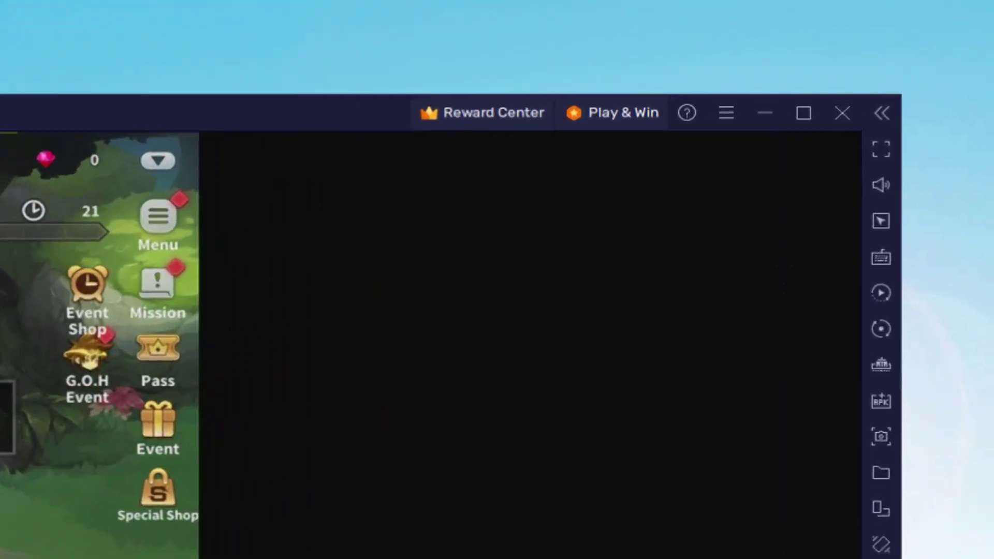
- Raise the HP, DEF and ATK growth stats to level 2 each
click(318, 541)
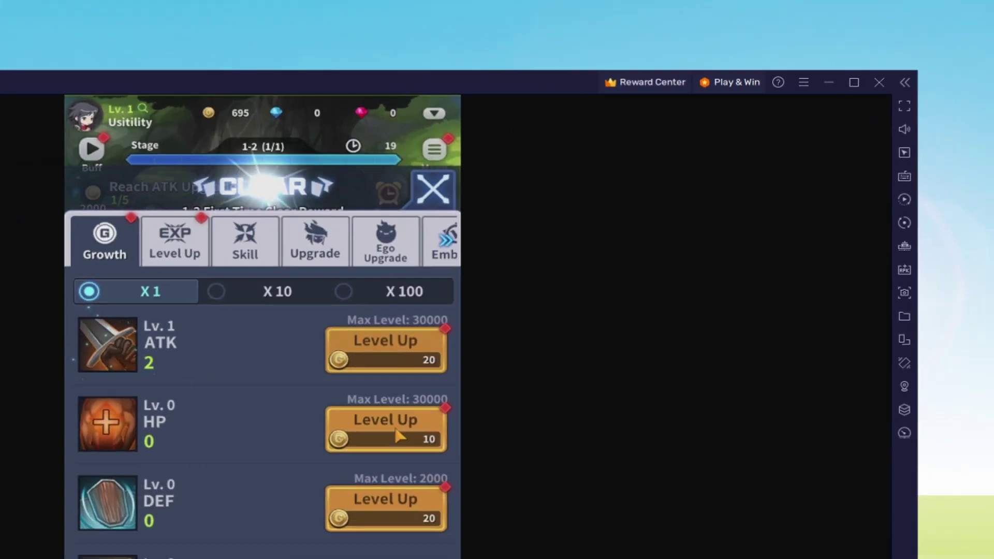
click(578, 293)
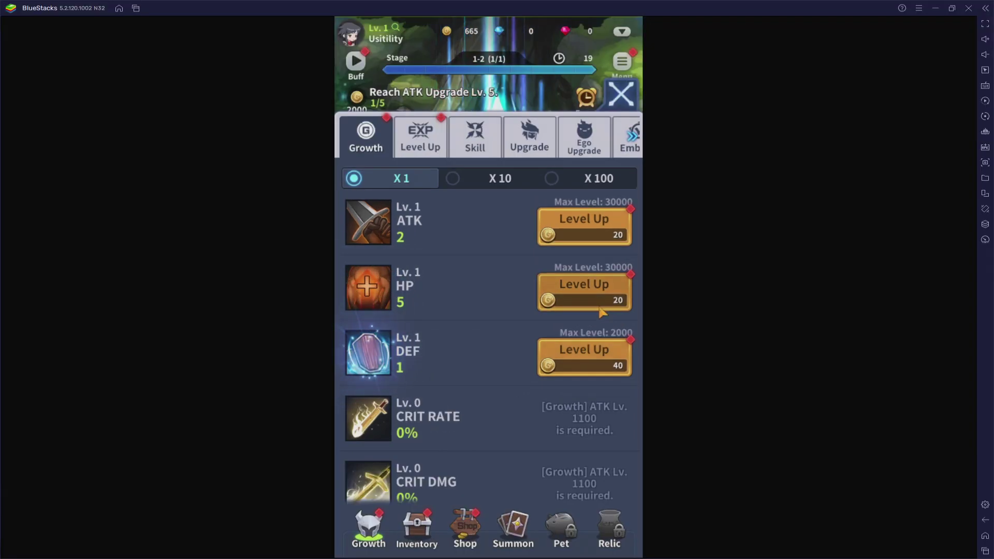
click(583, 292)
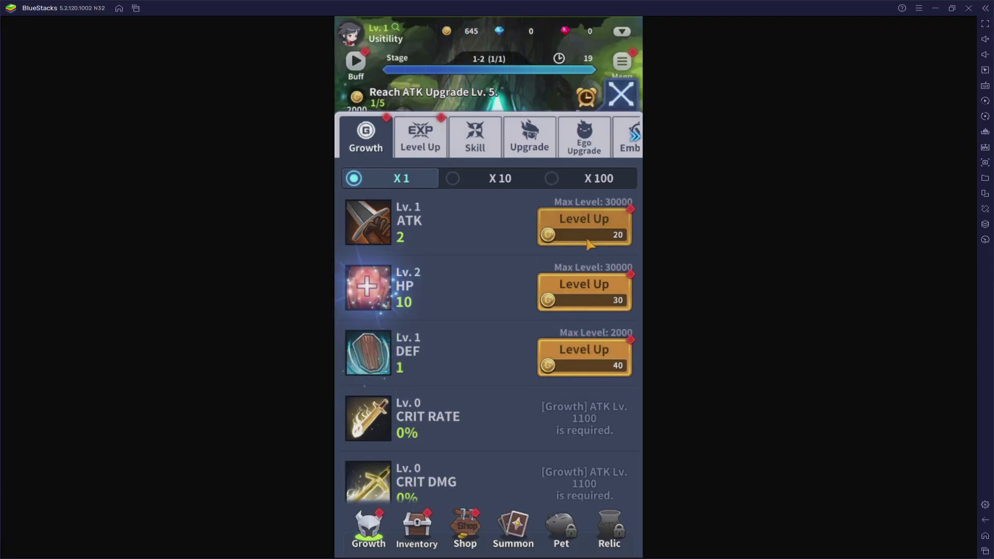
click(595, 362)
click(595, 363)
click(574, 228)
- Level up the character to level 2 with the collected EXP and return to the battle view
click(419, 137)
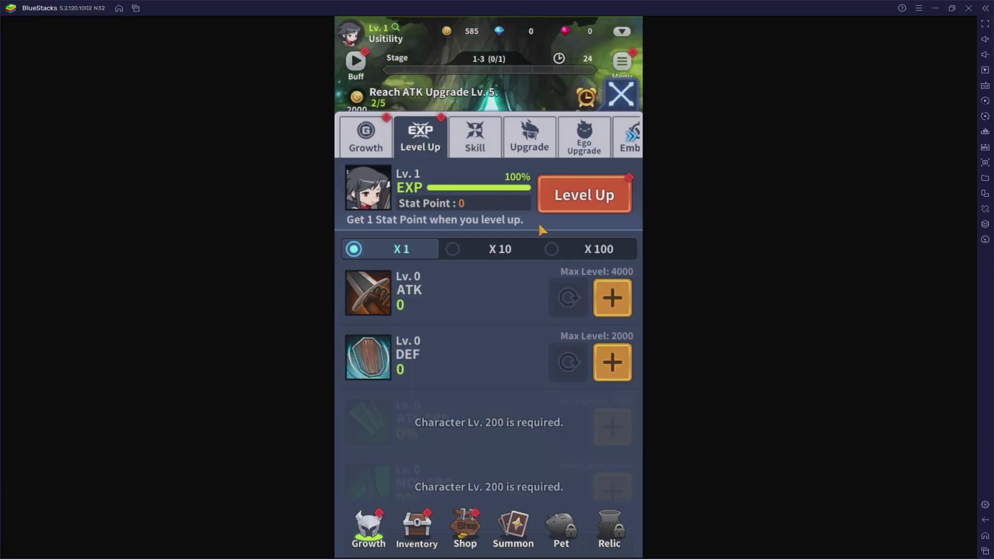
click(596, 200)
click(621, 94)
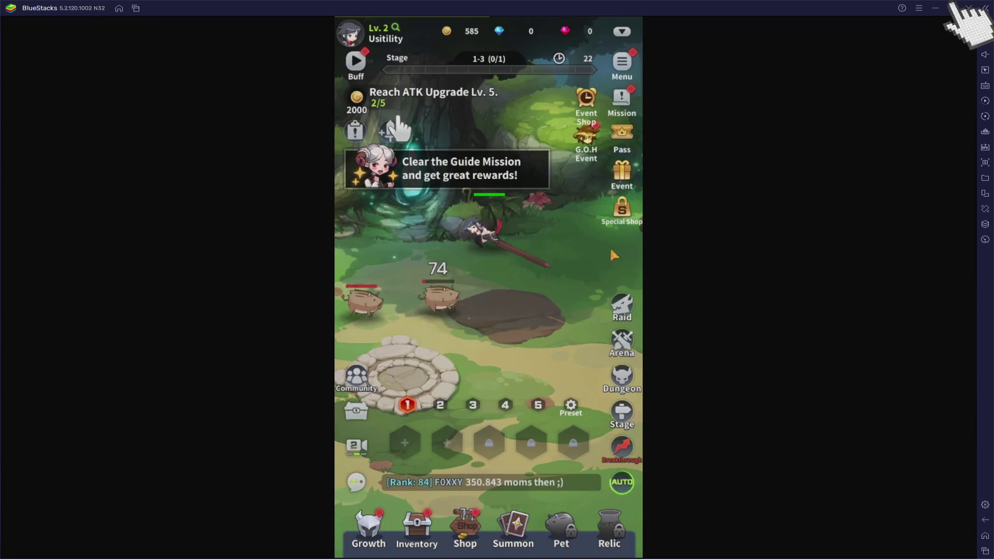
- Show the game in full screen and raise the ATK growth stat to level 5 for the guide mission
click(953, 7)
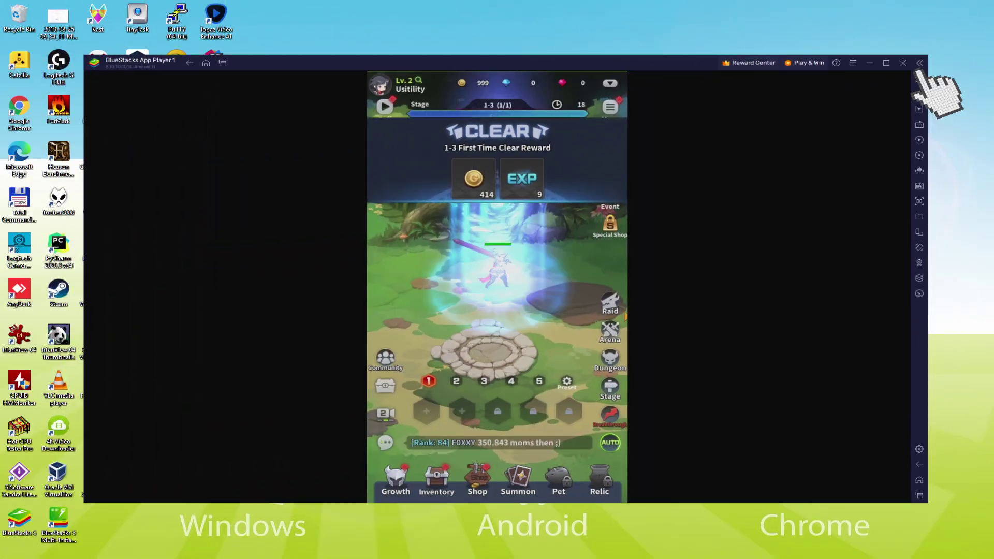
click(834, 112)
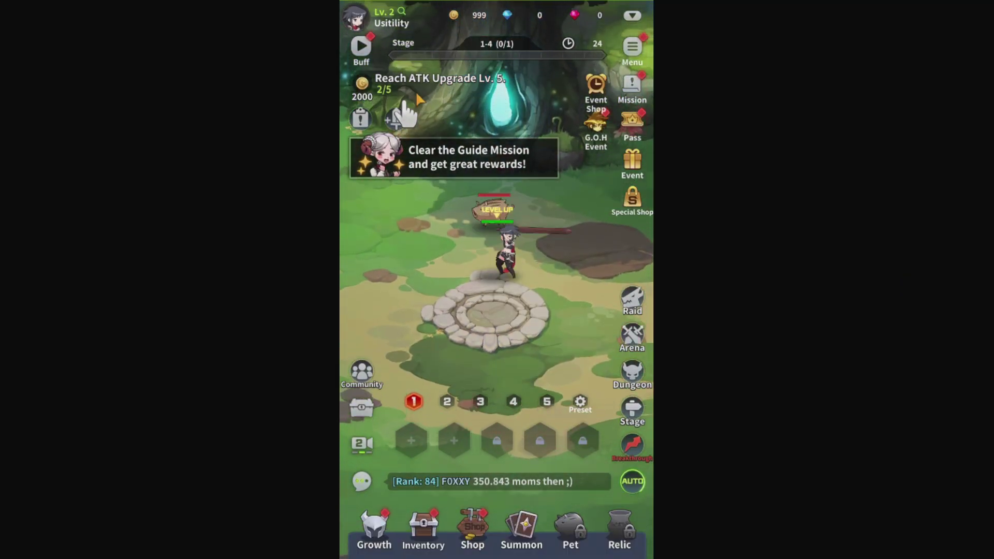
click(393, 87)
click(608, 225)
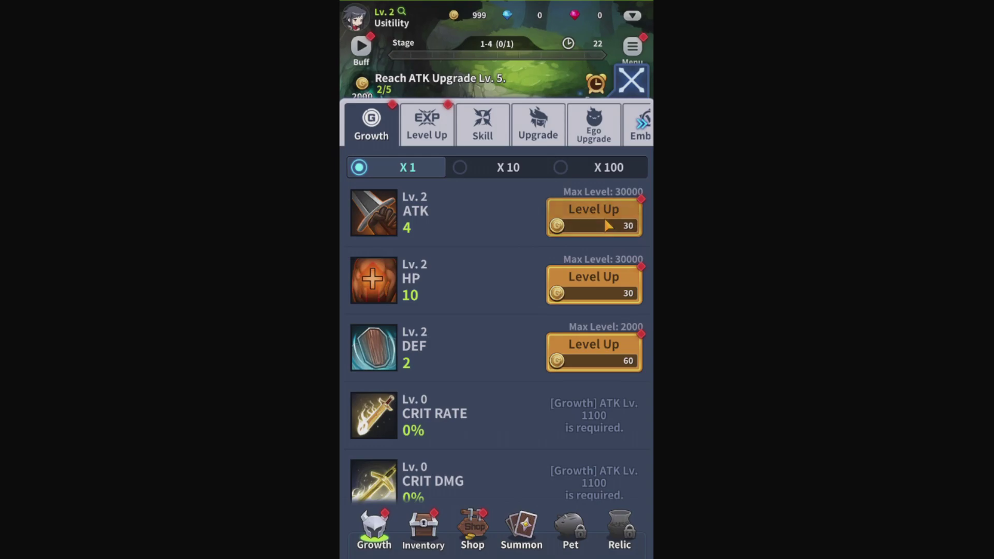
click(608, 225)
click(608, 225)
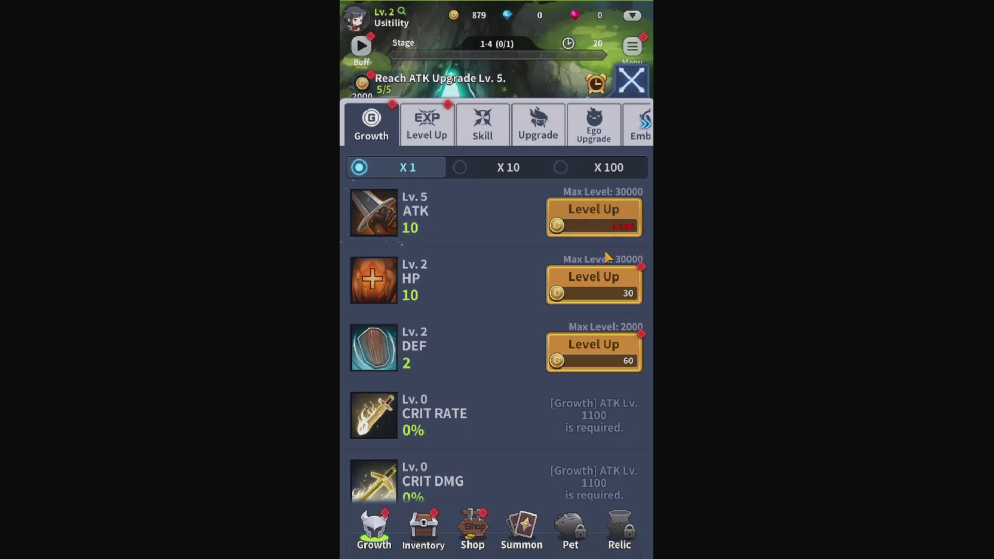
- Raise the HP and DEF growth stats to level 5 each
click(613, 280)
click(613, 279)
click(613, 280)
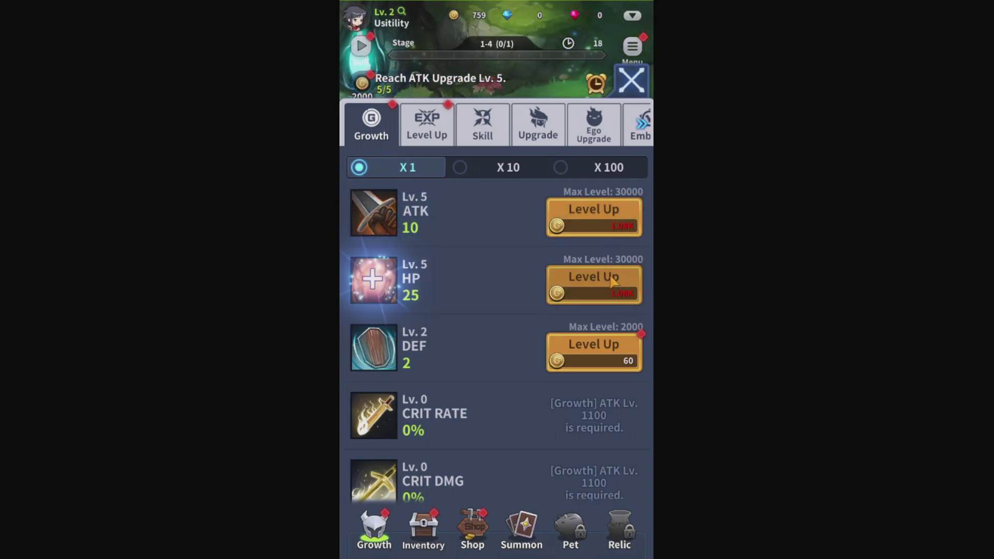
click(615, 362)
click(615, 362)
click(614, 361)
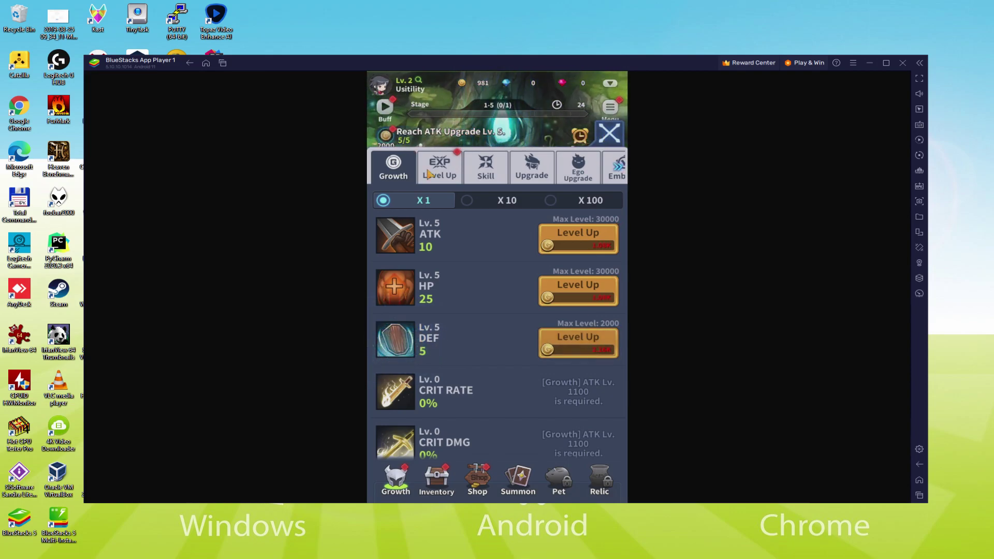
- Spend the accumulated EXP on leveling up the character again
click(439, 168)
click(578, 213)
click(578, 213)
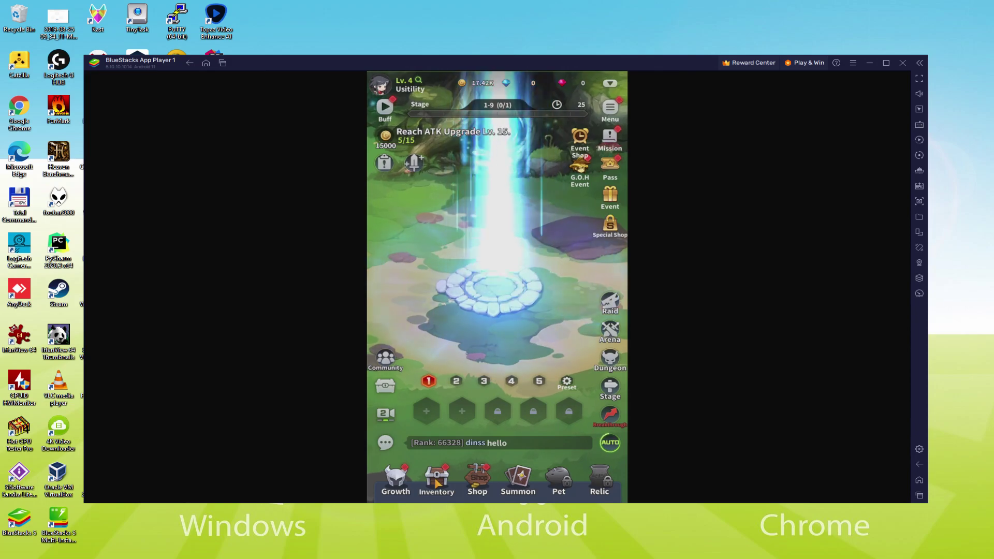
- Equip the 8 Grade Rusted Long Sword from the weapon inventory and return to the battle view
click(436, 483)
click(416, 380)
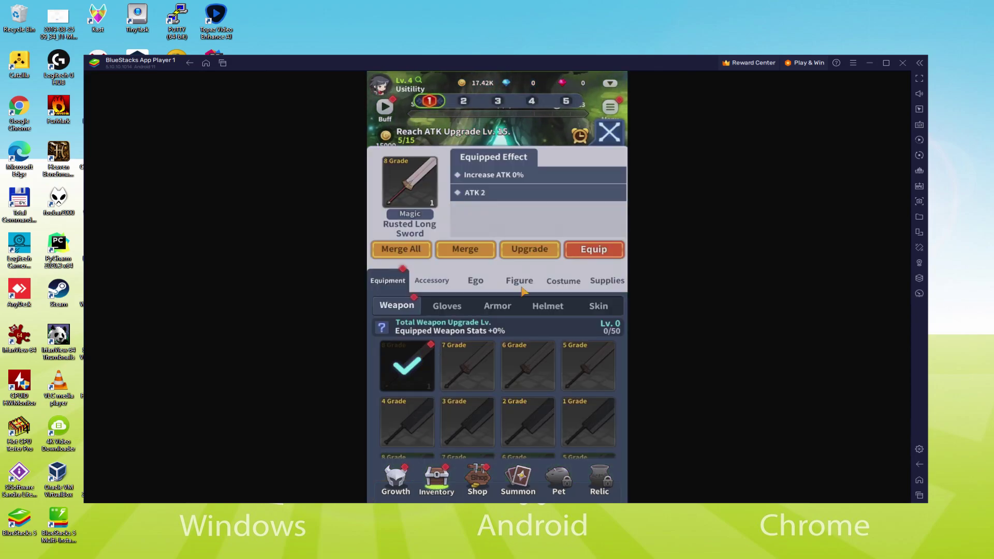
click(581, 253)
click(609, 132)
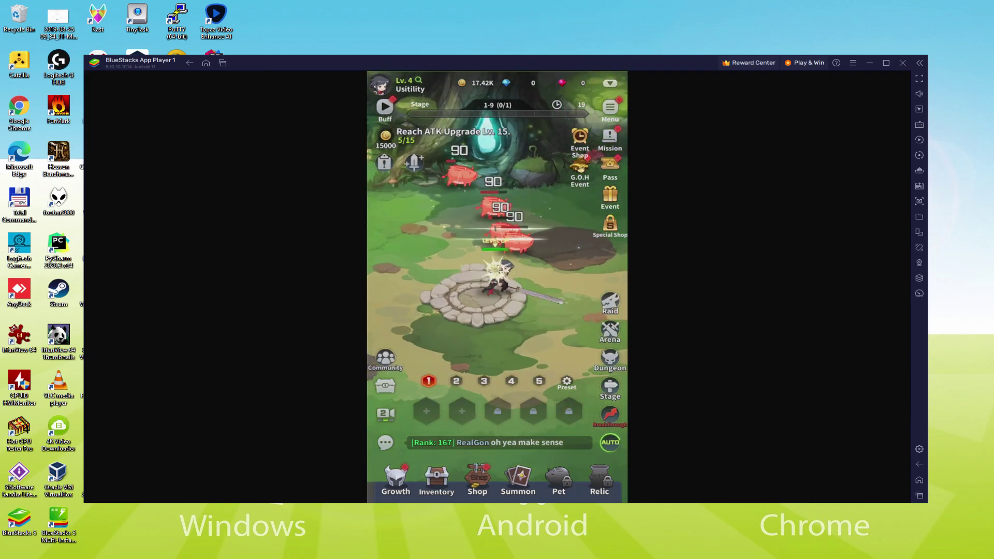
- Open the shop to view the growth packages on offer
click(477, 479)
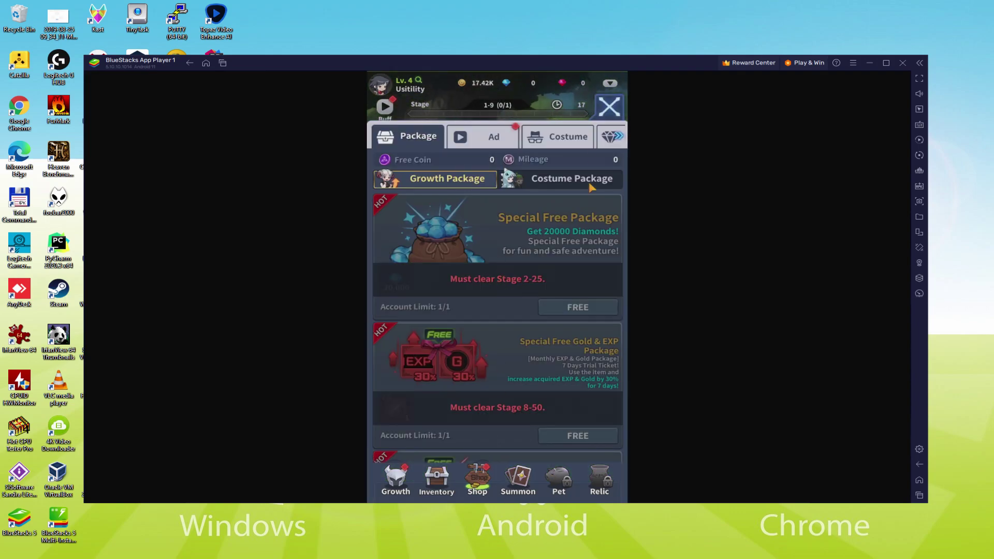